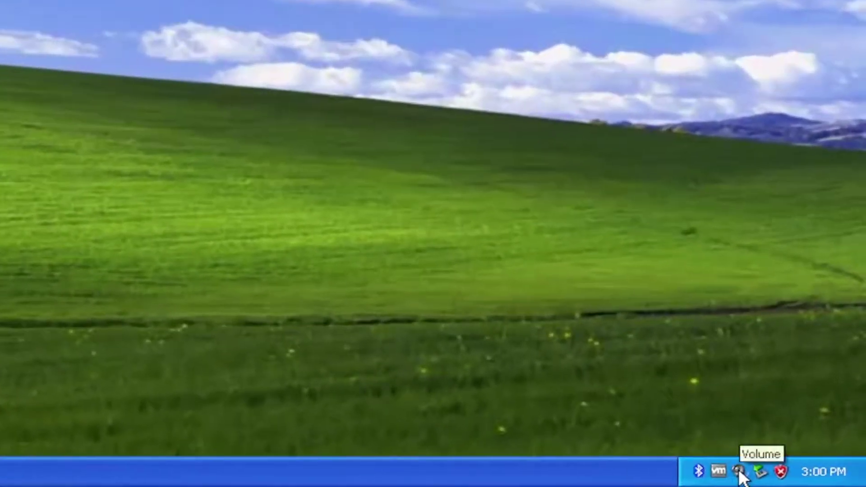
- Check the volume mixer, then open Control Panel's Sounds, Speech, and Audio Devices category
double_click(739, 470)
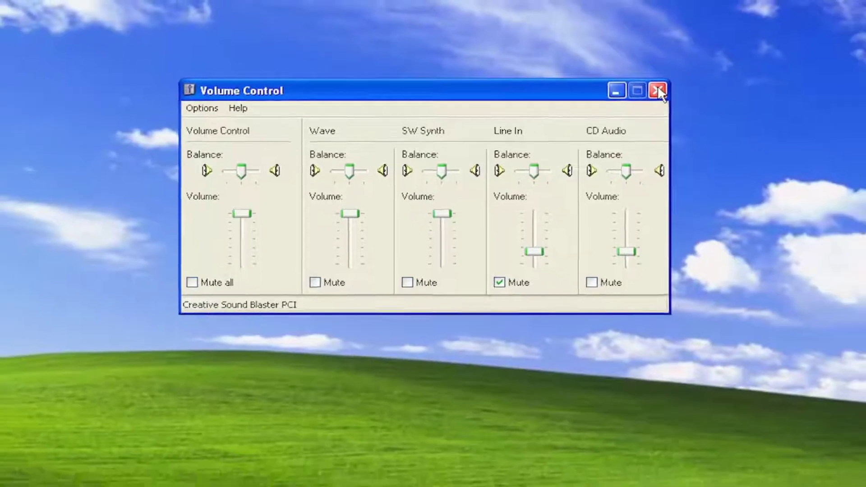
click(683, 92)
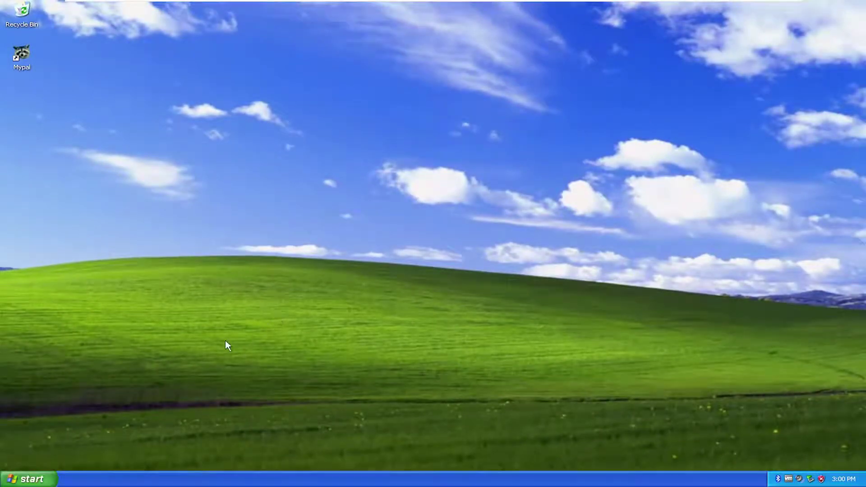
click(28, 482)
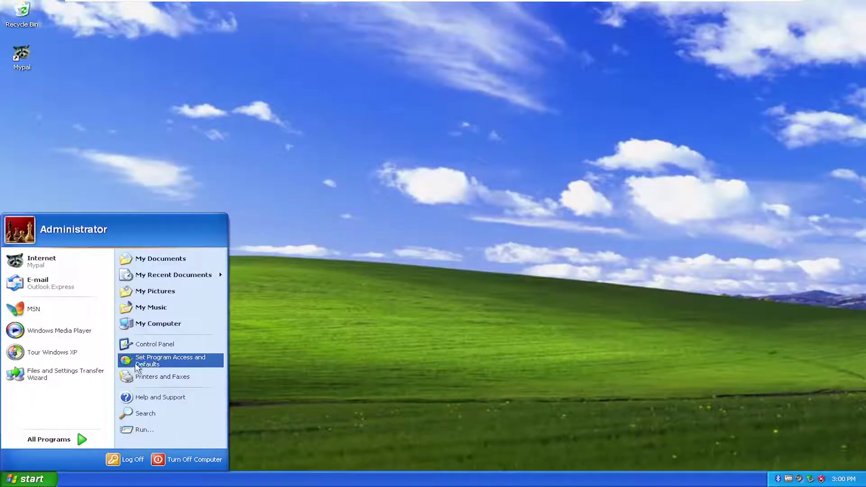
click(161, 345)
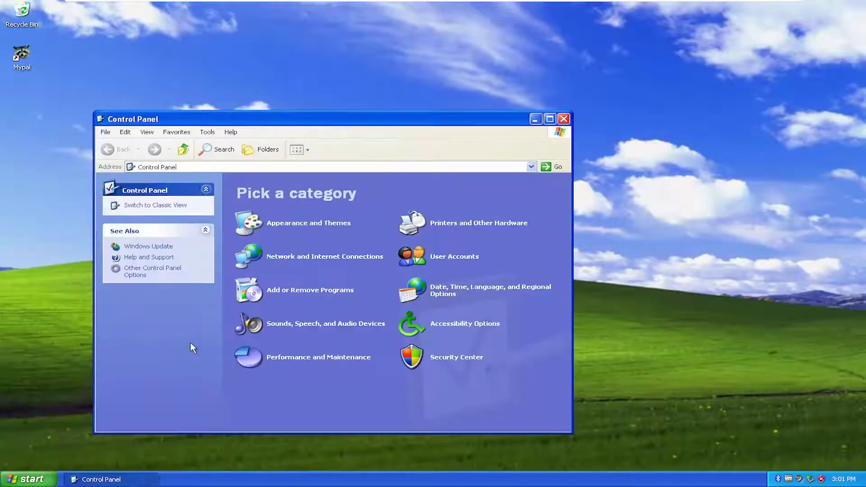
drag(375, 113, 492, 78)
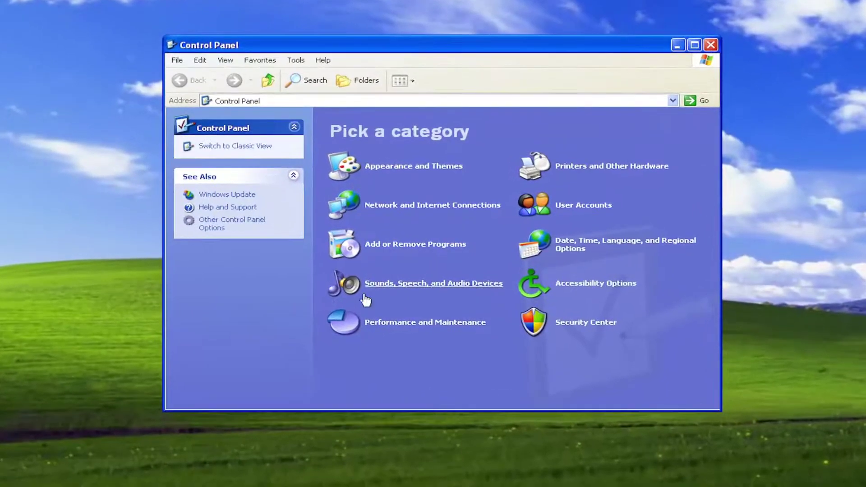
click(427, 286)
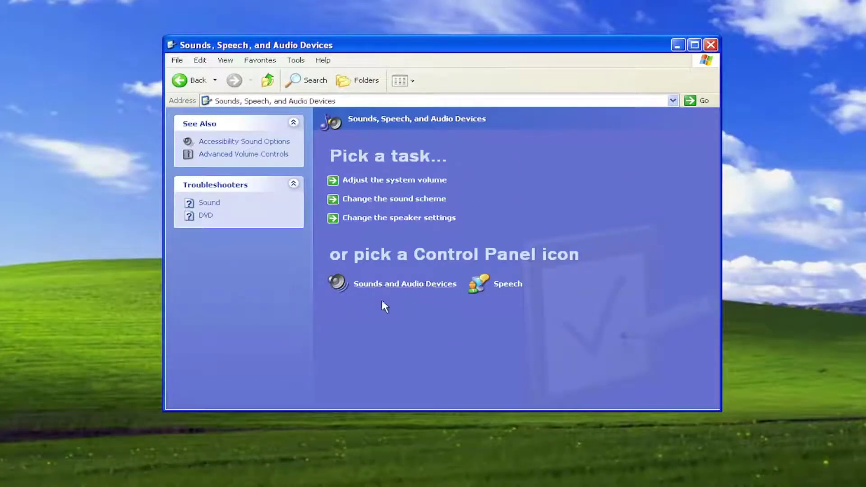
- Open Sounds and Audio Devices Properties and test the device volume slider and Mute
click(421, 287)
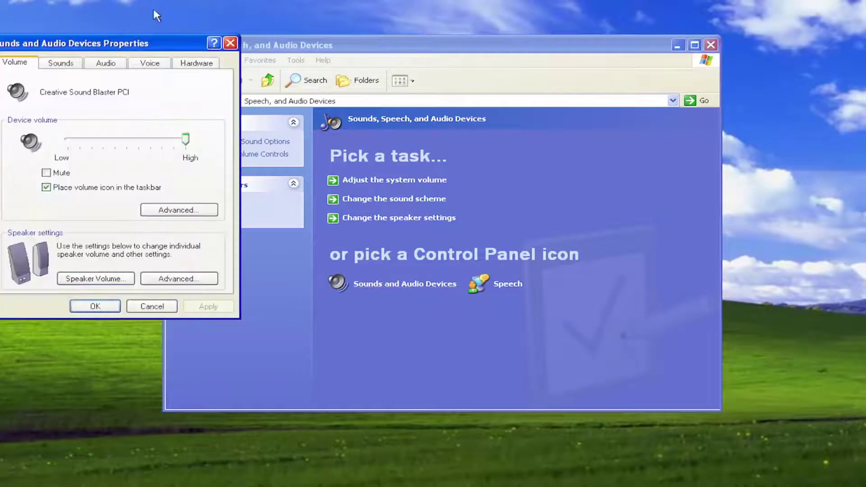
drag(133, 46, 479, 89)
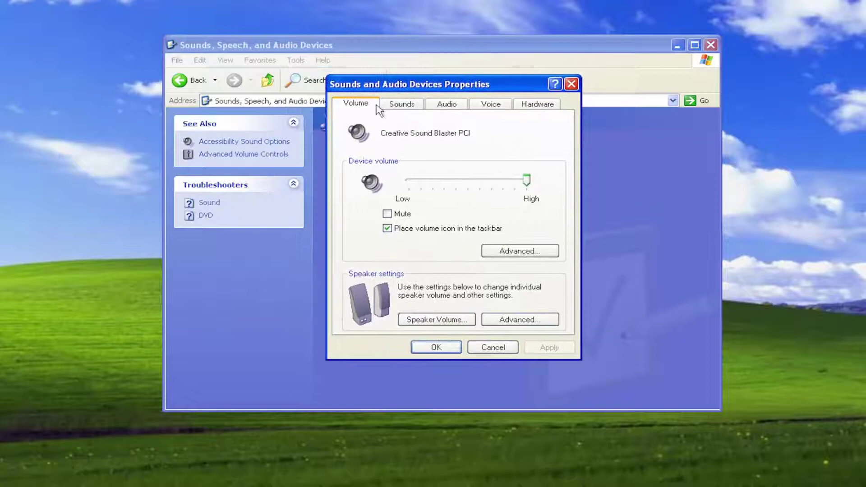
drag(526, 181, 592, 183)
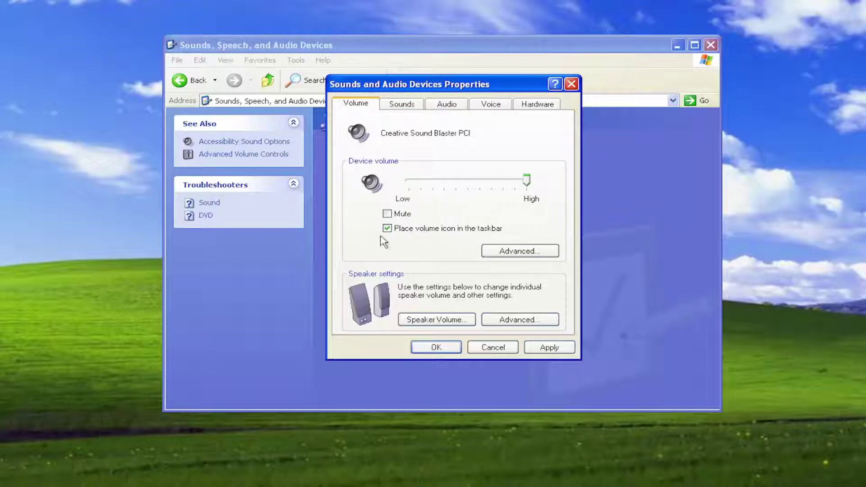
click(387, 214)
click(387, 214)
- Raise the left speaker to full volume in Speaker Volume and apply it
click(426, 321)
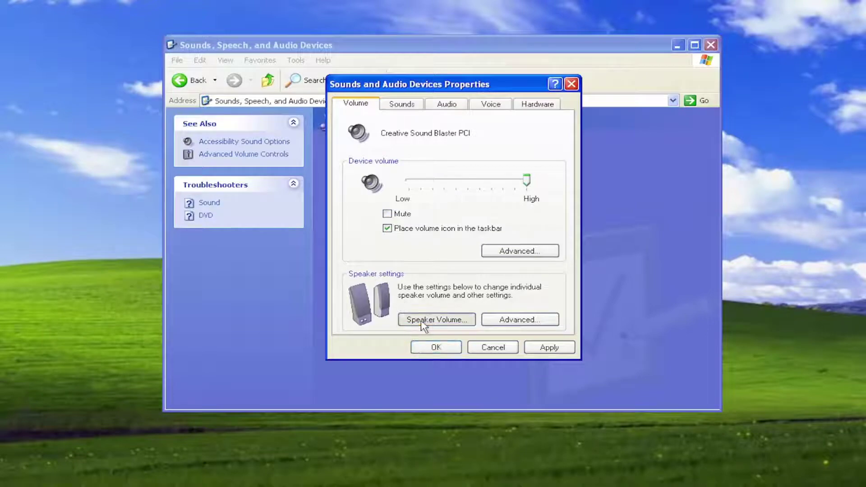
drag(548, 194, 559, 198)
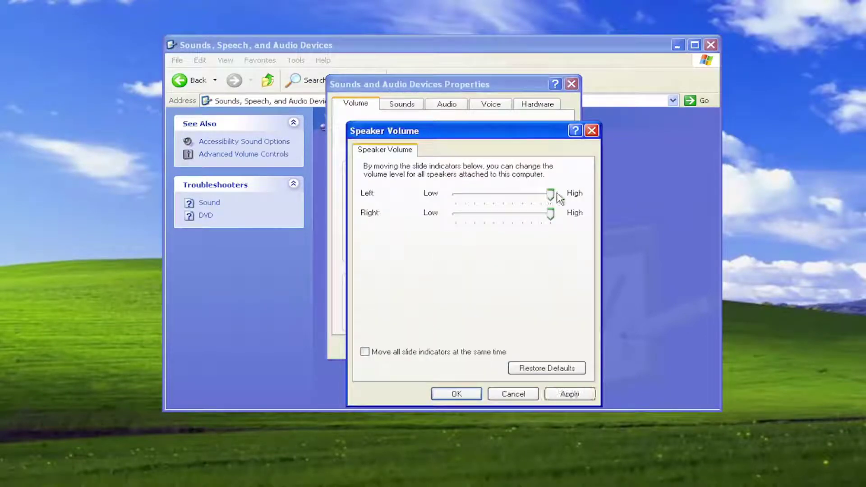
click(569, 395)
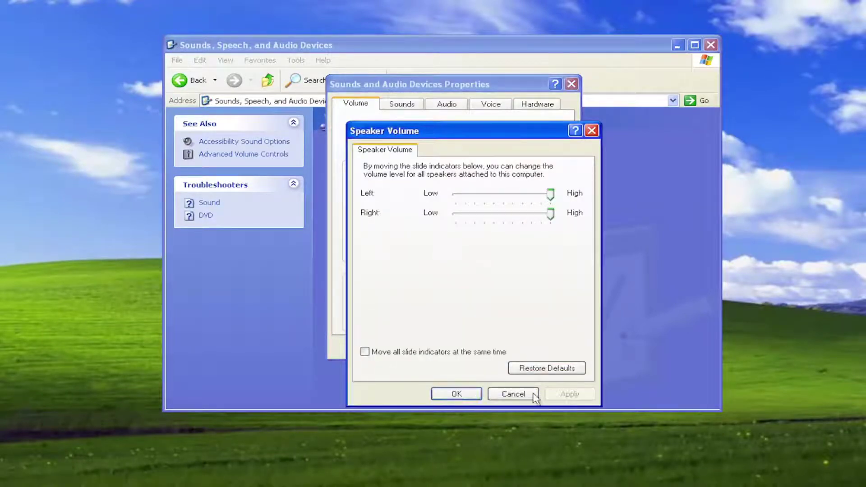
click(455, 395)
- Try other speaker setups in Advanced, then cancel, keeping Desktop stereo speakers
click(505, 320)
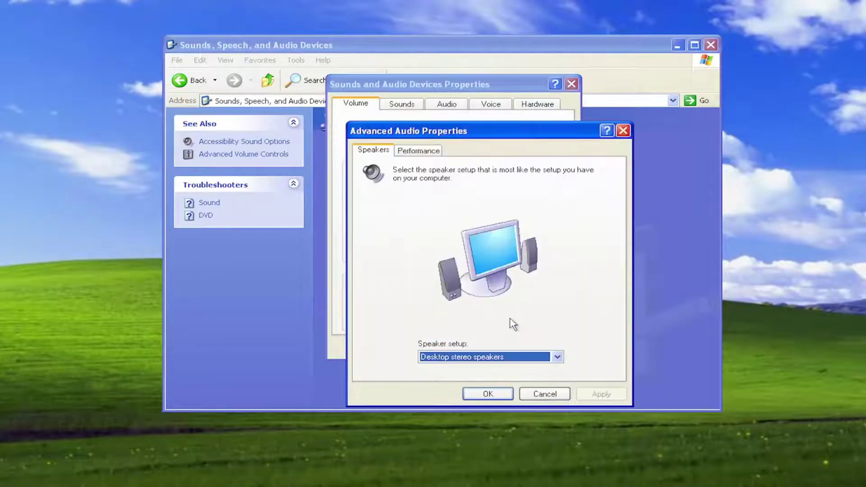
click(481, 356)
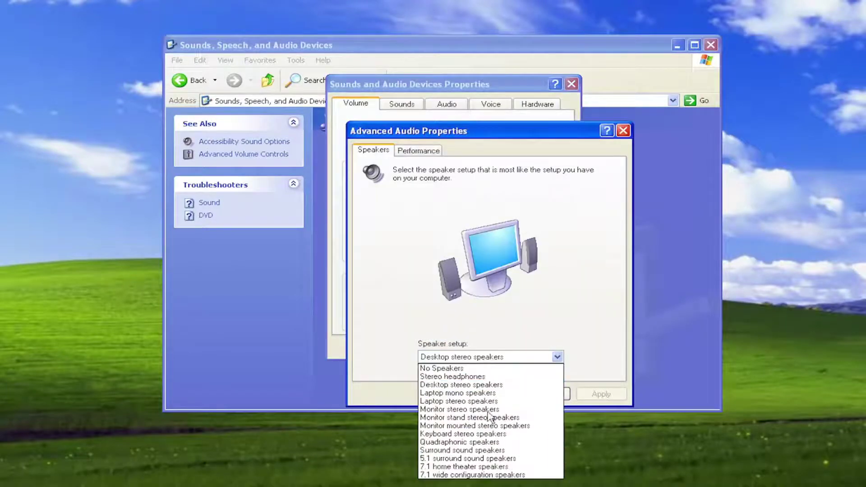
click(477, 434)
click(469, 358)
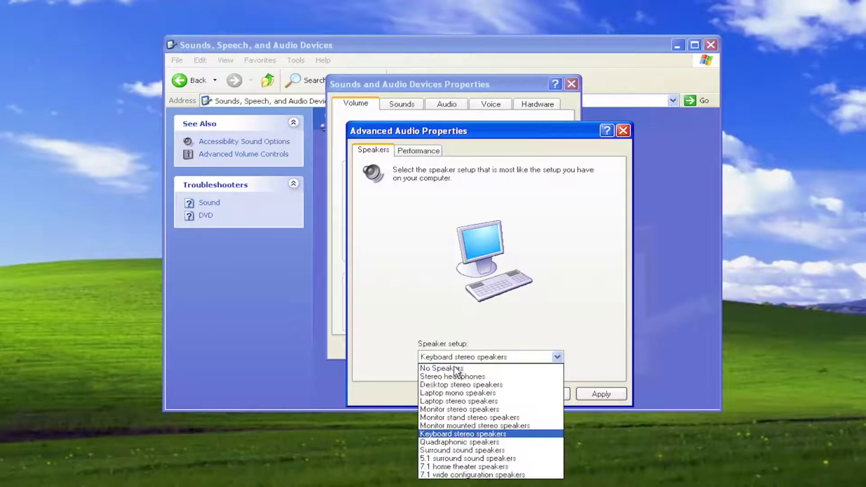
click(451, 368)
click(457, 357)
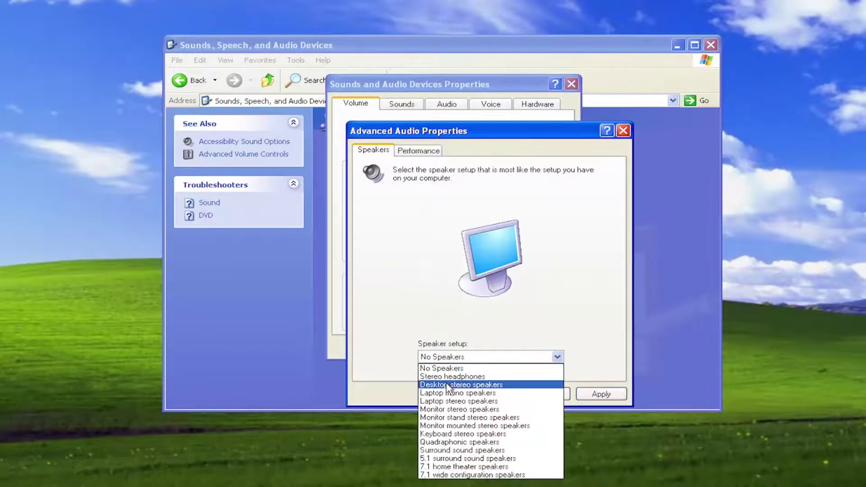
click(449, 388)
click(544, 395)
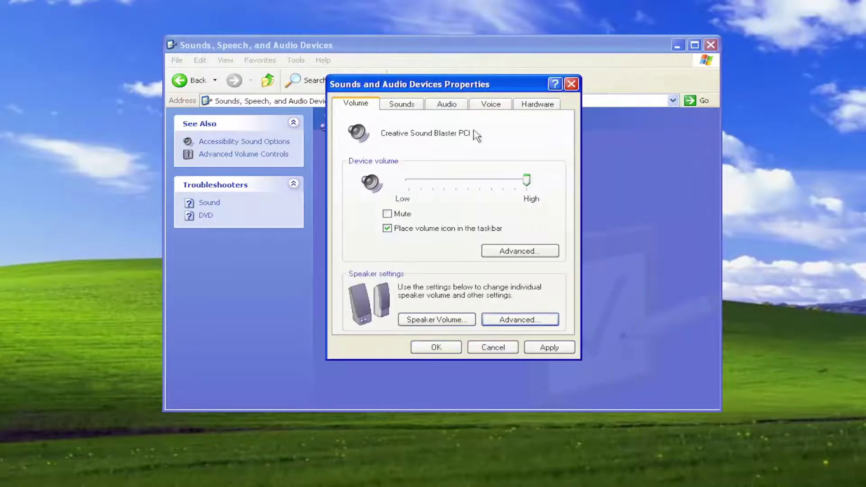
- Look over the Sounds tab and the Audio tab's list of playback devices
click(409, 107)
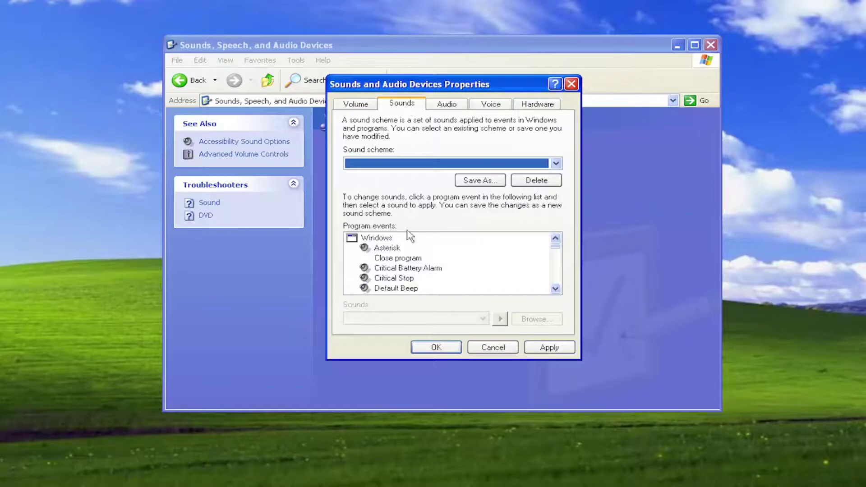
click(439, 108)
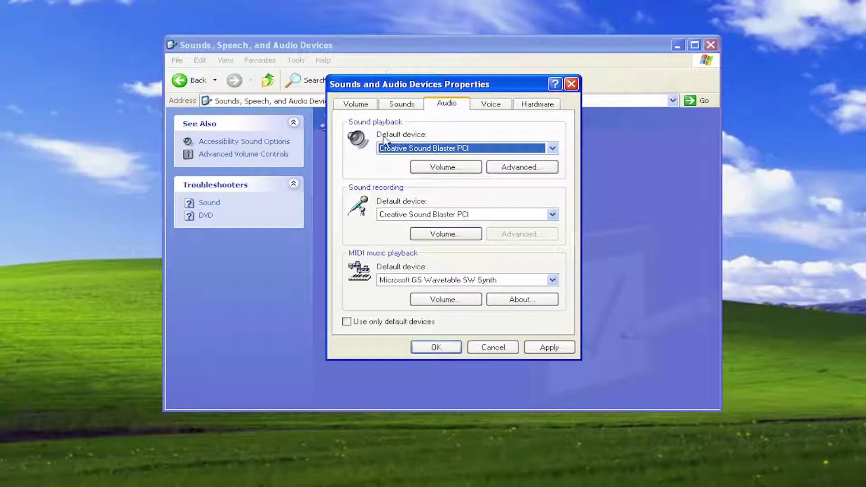
click(552, 149)
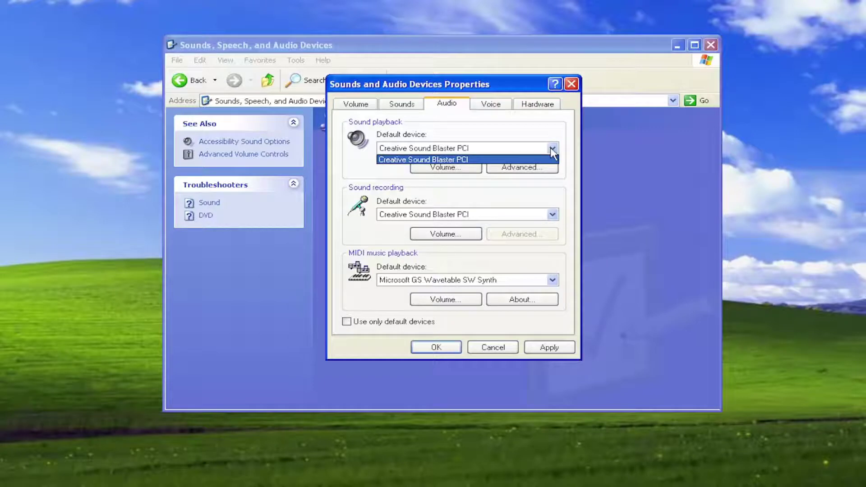
click(552, 149)
click(553, 149)
click(493, 109)
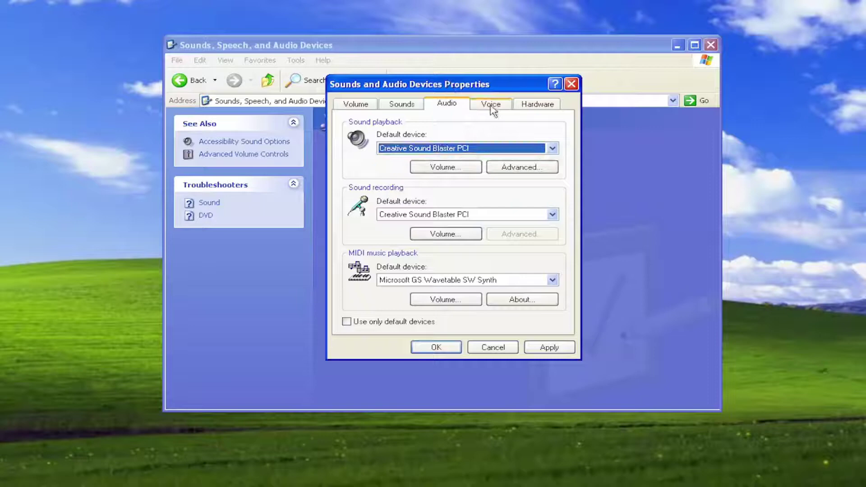
- Review the Voice and Hardware tabs, then close the audio properties dialog
click(493, 108)
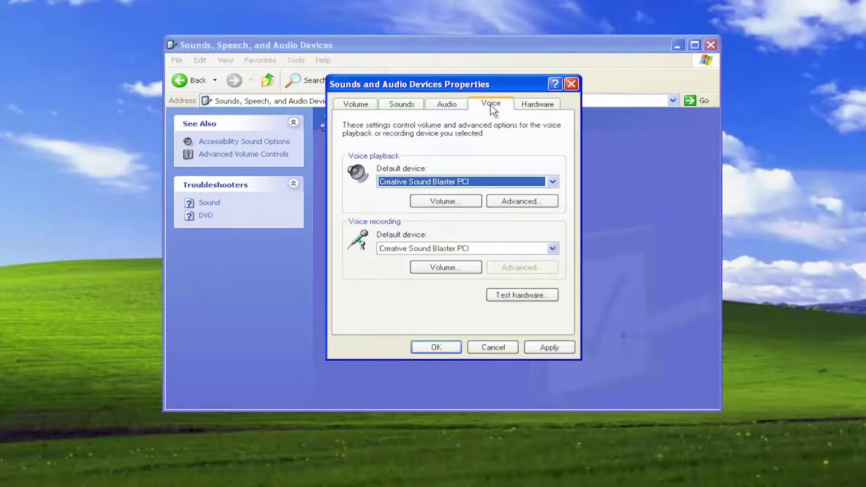
click(525, 108)
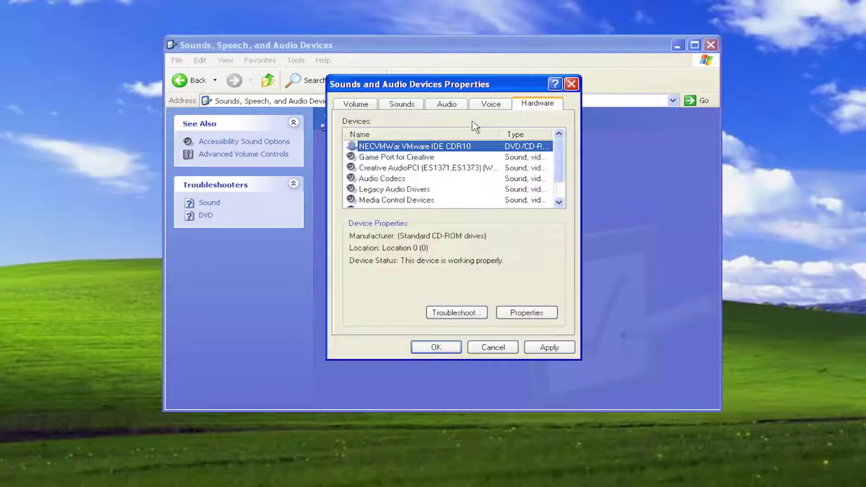
click(571, 85)
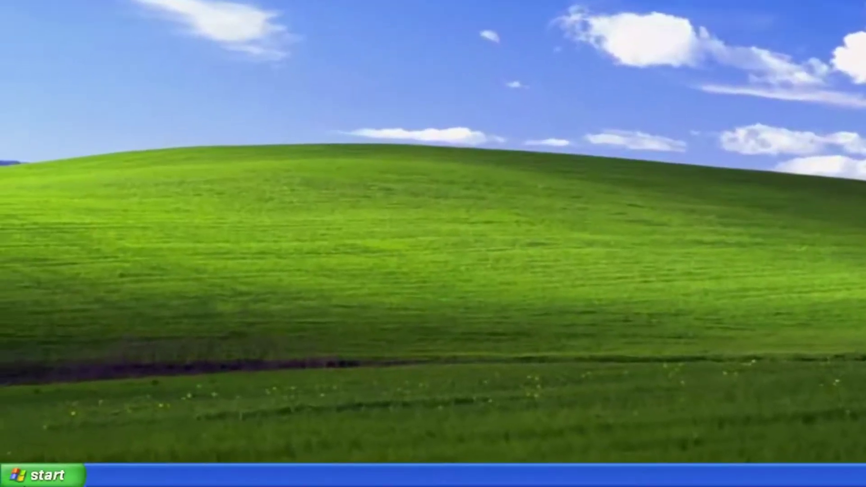
- Launch Device Manager by running devmgmt.msc from the Start menu's Run box
click(25, 483)
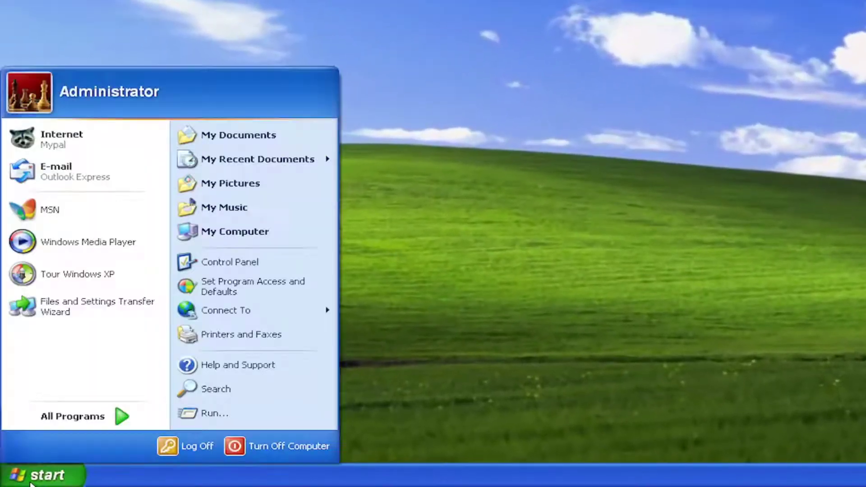
click(223, 416)
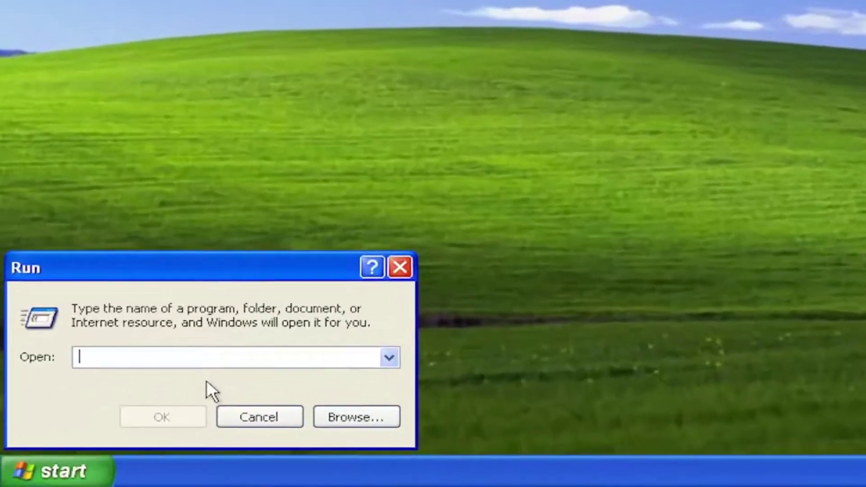
text(dev)
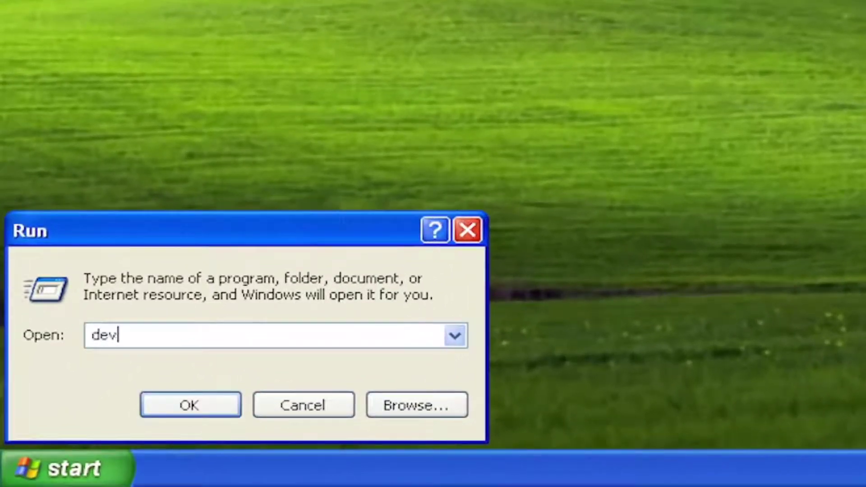
text(mgmt)
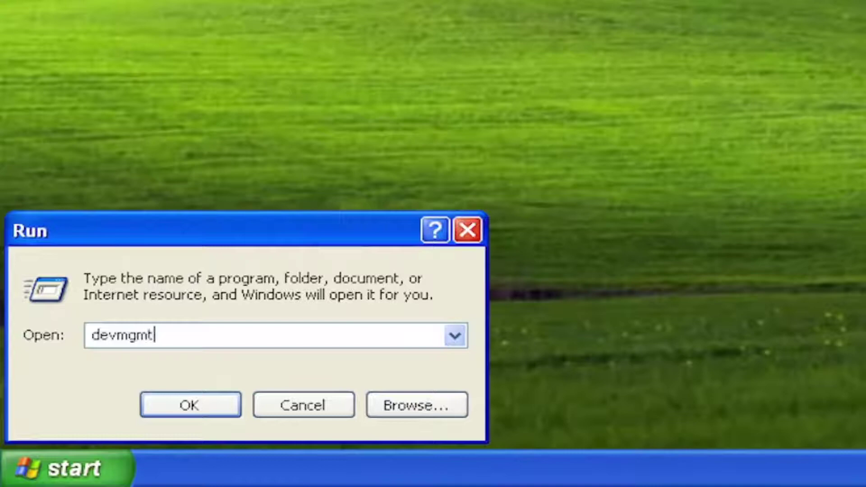
text(.msc)
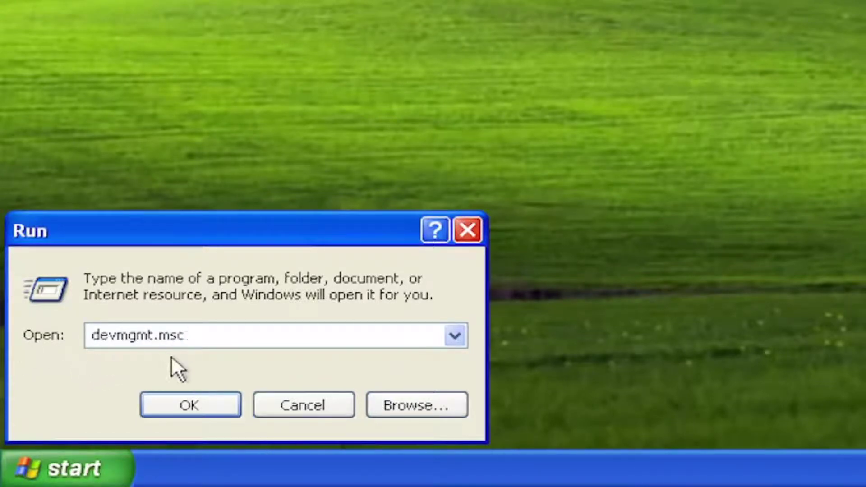
click(196, 407)
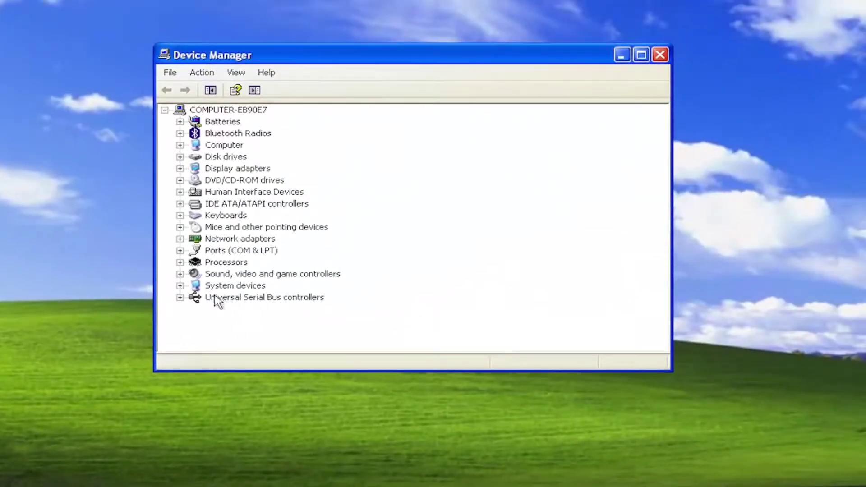
- Expand Sound, video and game controllers and choose Update Driver for Audio Codecs
double_click(256, 275)
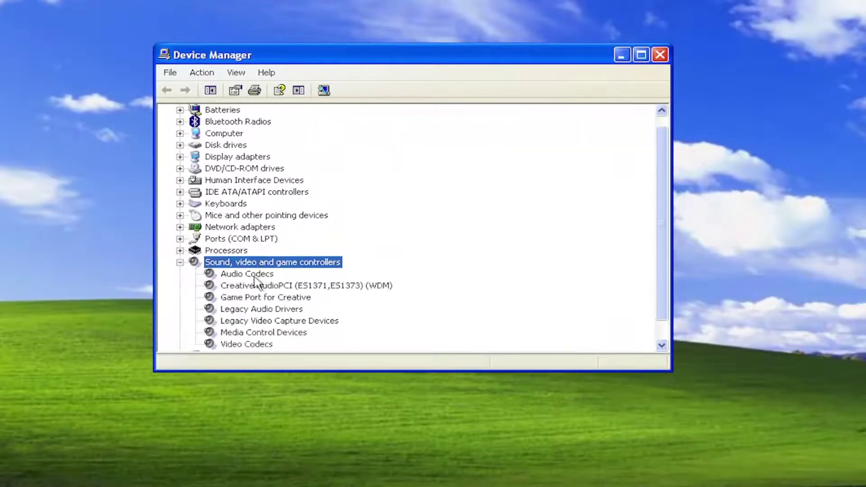
click(236, 255)
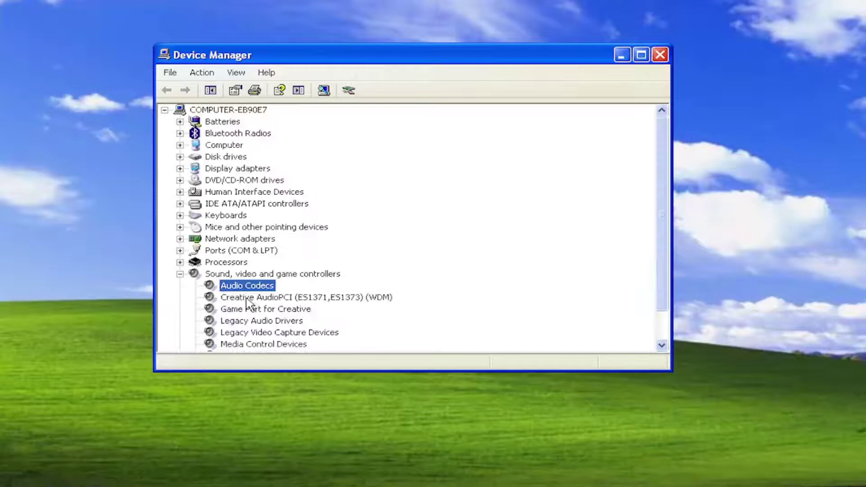
right_click(249, 277)
click(221, 296)
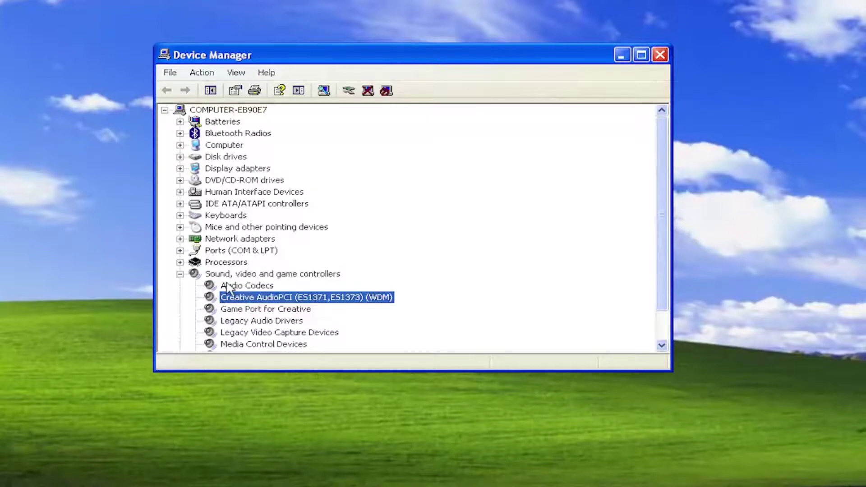
right_click(227, 285)
click(270, 290)
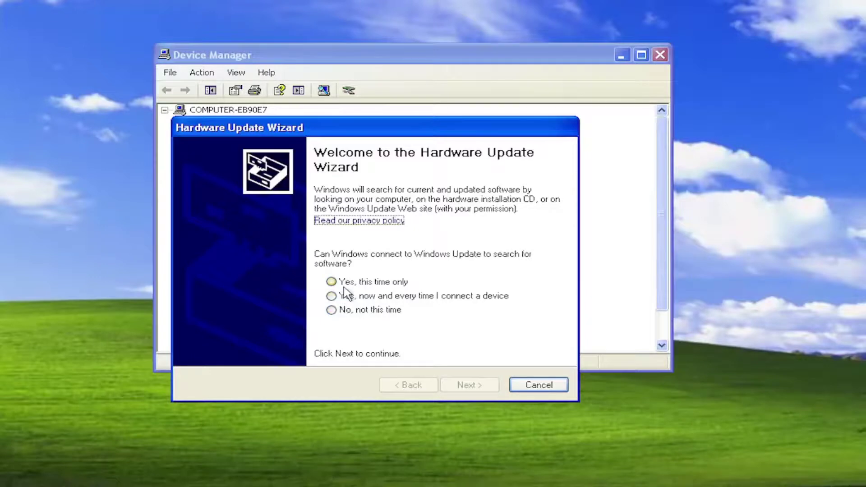
- Reinstall the Audio Codecs driver by picking it from the compatible list, not searching
click(344, 284)
click(467, 389)
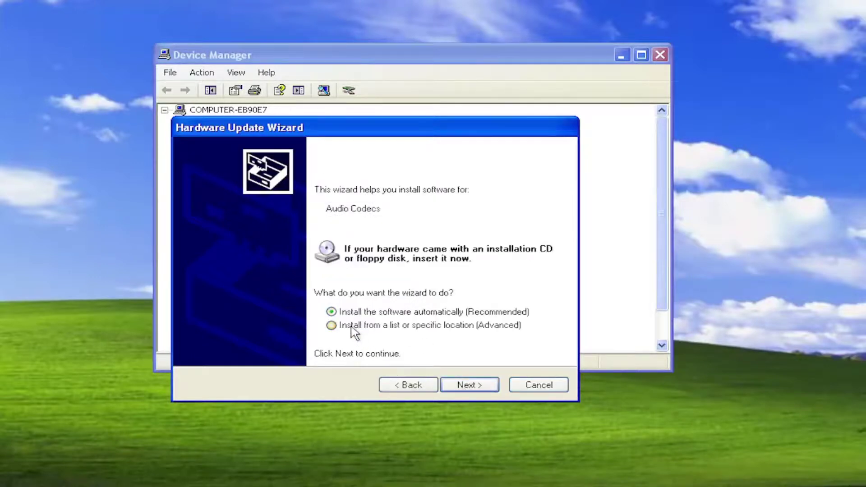
click(467, 385)
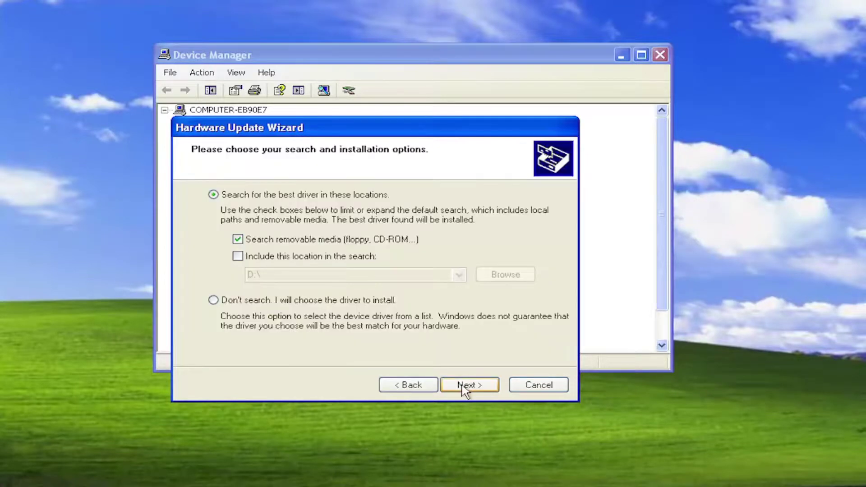
click(217, 302)
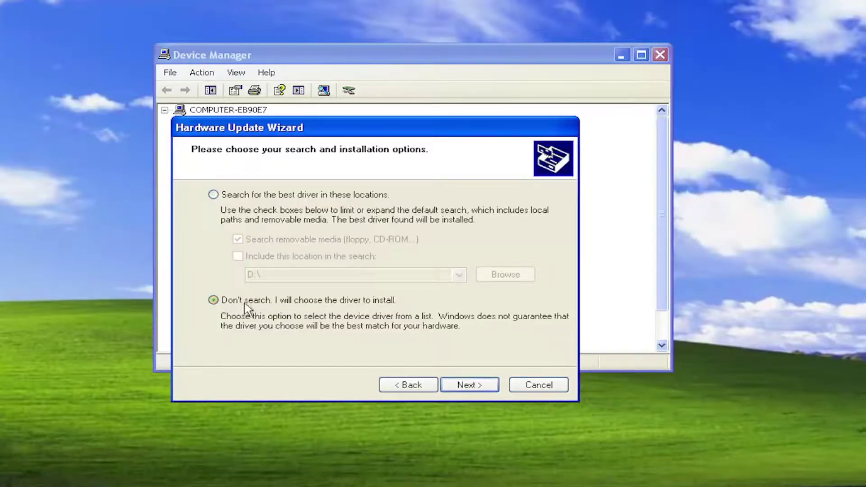
click(473, 390)
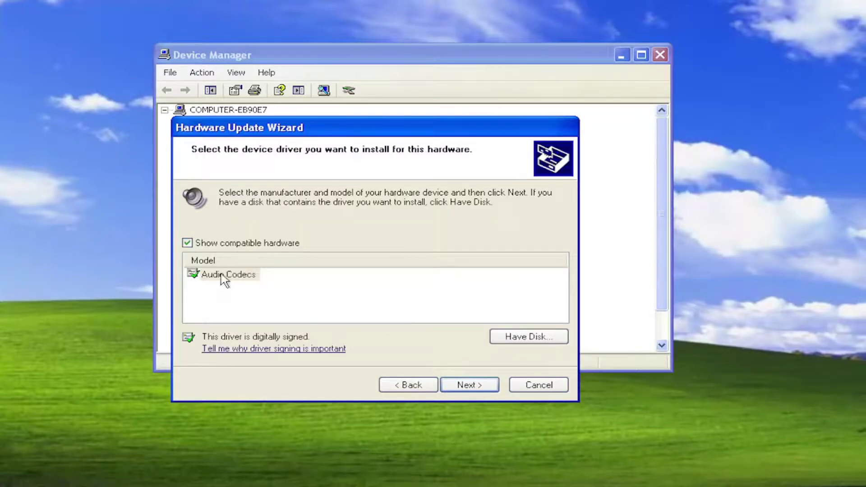
drag(307, 121, 348, 90)
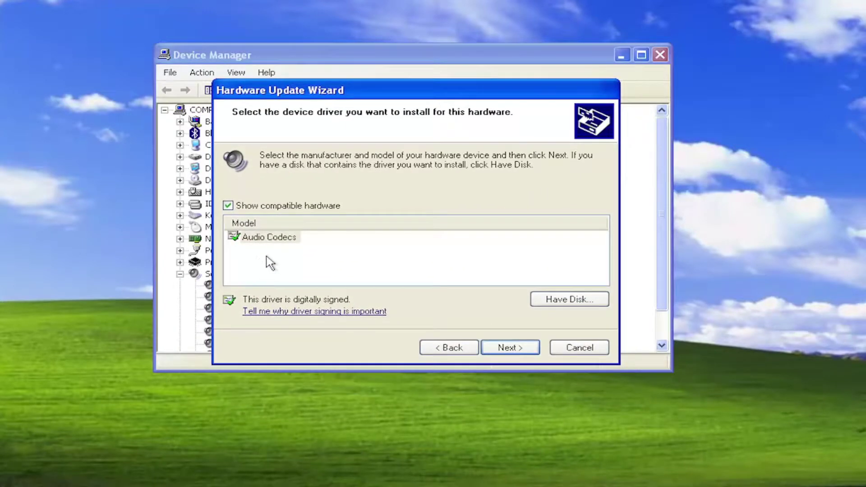
click(515, 348)
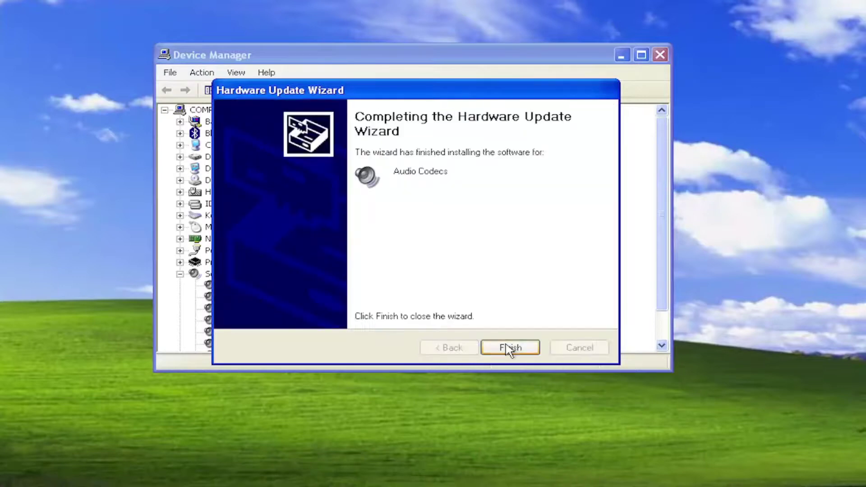
click(509, 349)
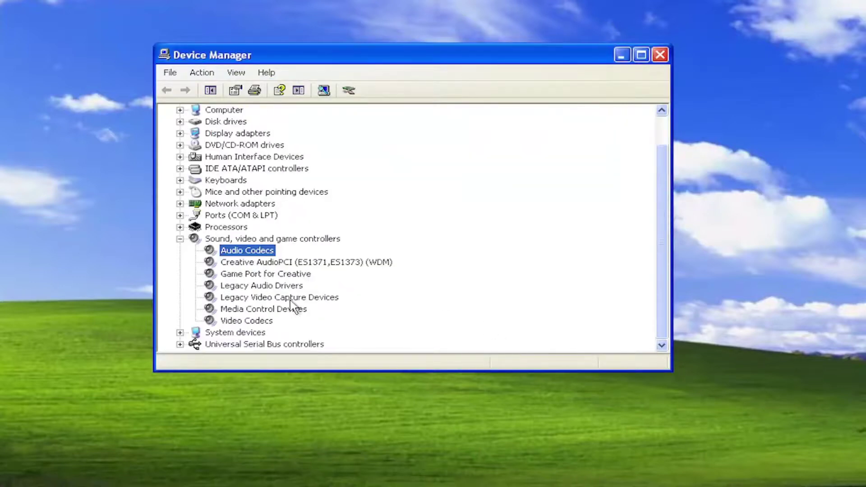
scroll(295, 309, down, 1)
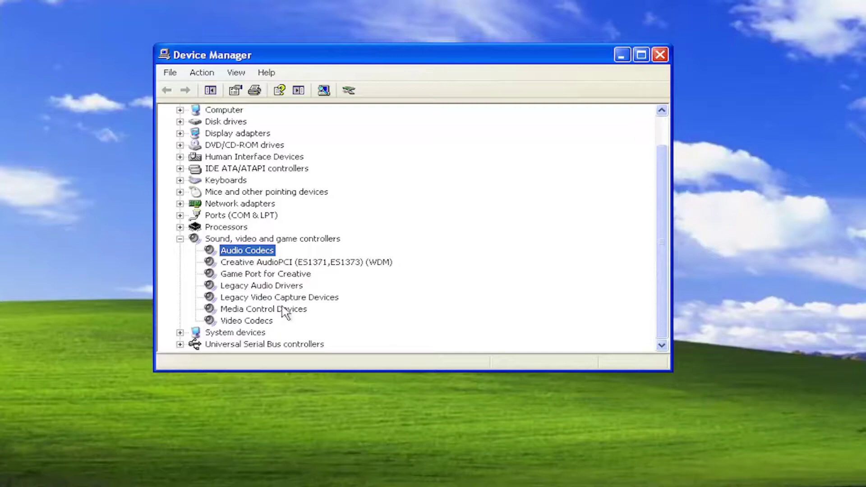